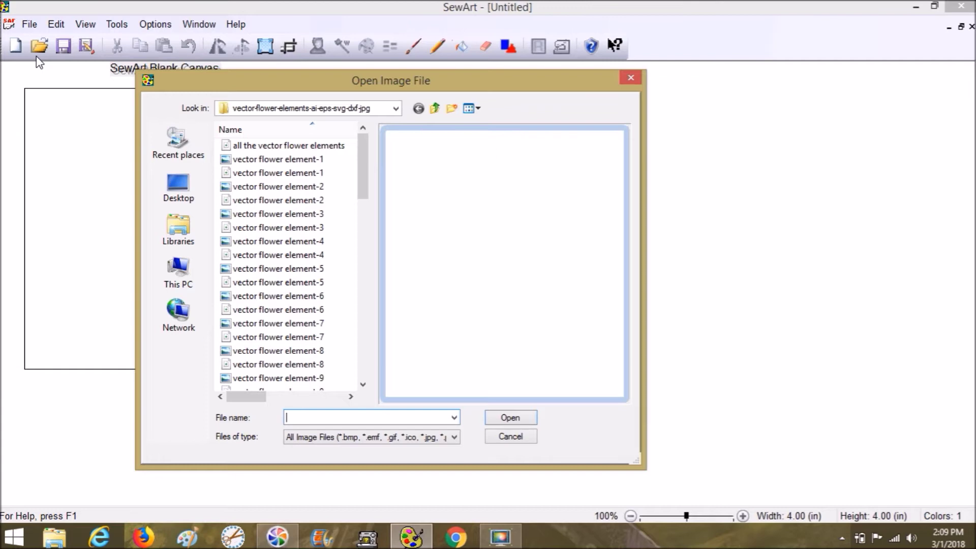
# - Preview several of the vector flower element files, and open the second vector flower element-8 entry, the non-JPEG version
pyautogui.click(243, 177)
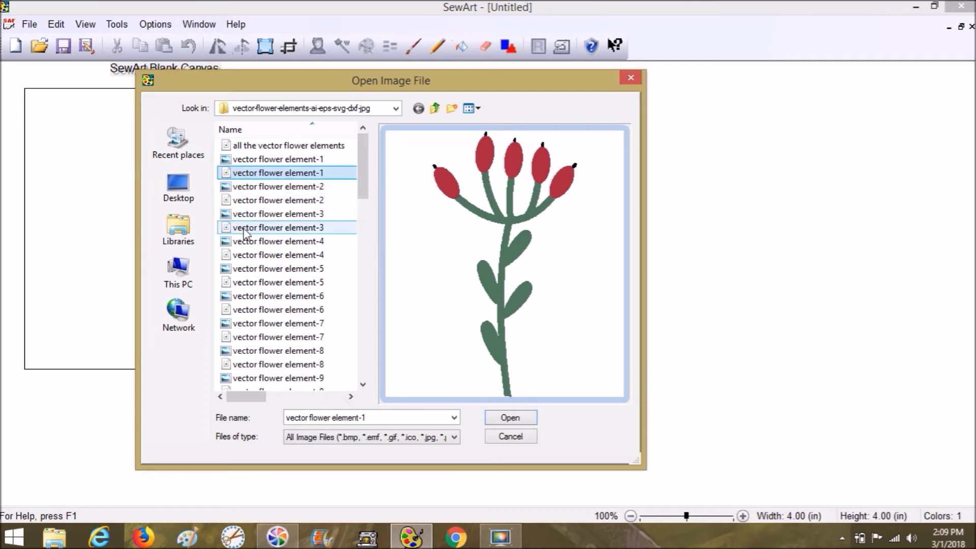
pyautogui.click(254, 214)
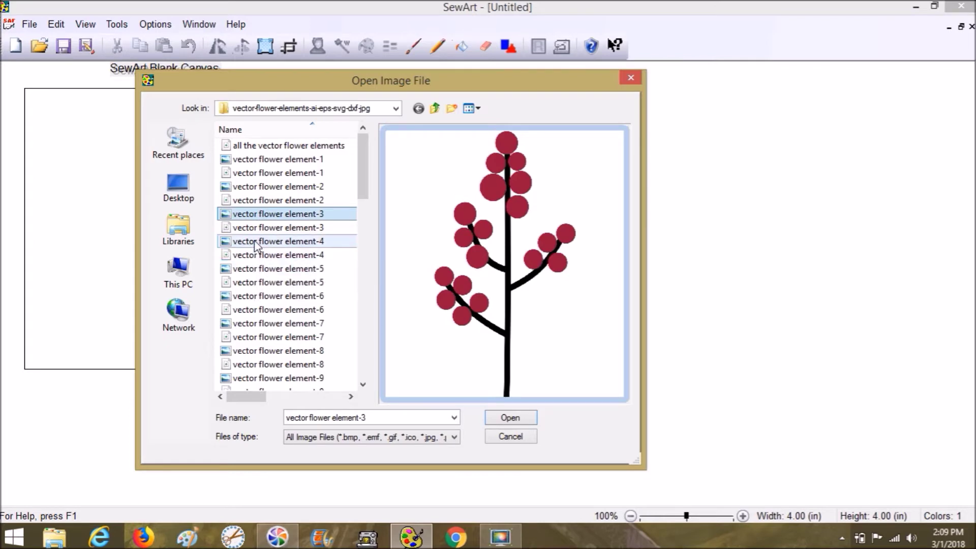
pyautogui.click(254, 241)
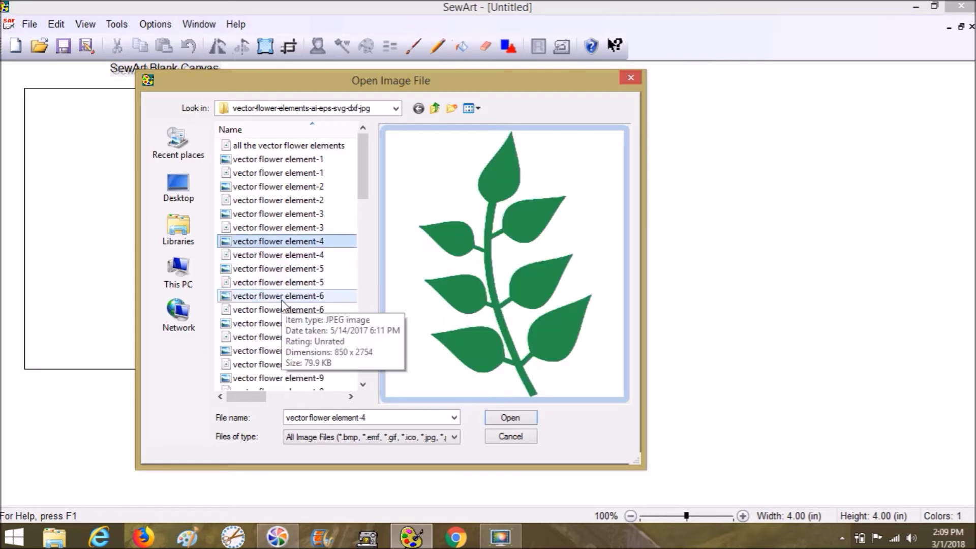
pyautogui.click(295, 353)
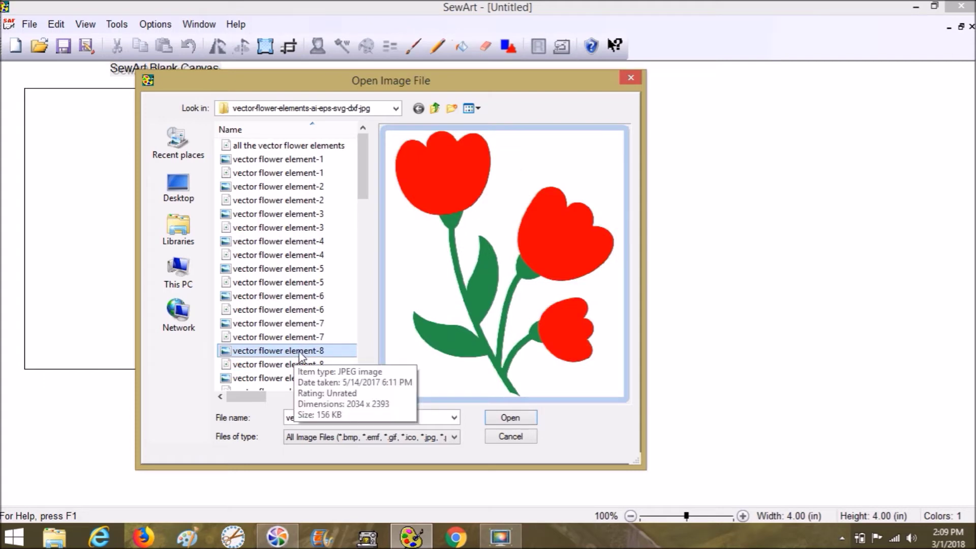
pyautogui.click(281, 364)
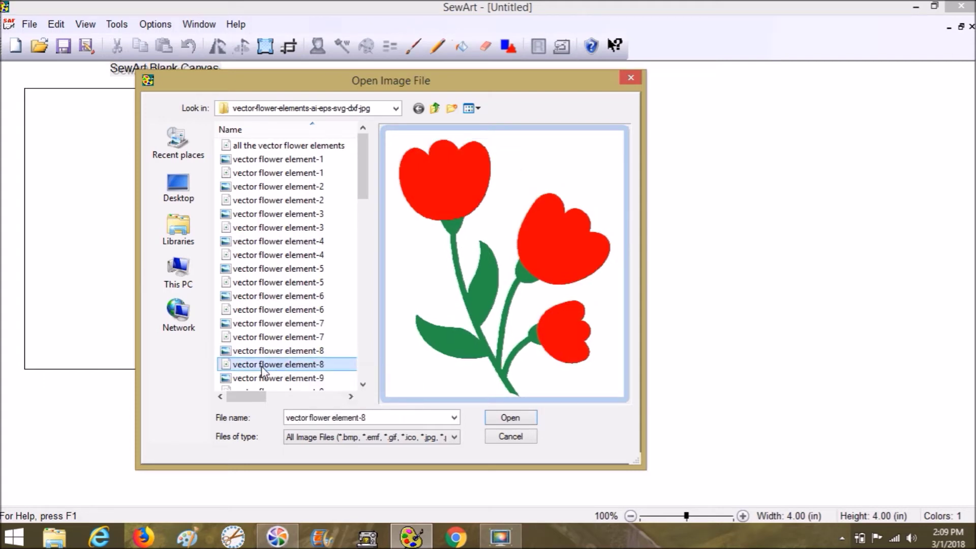
pyautogui.click(507, 419)
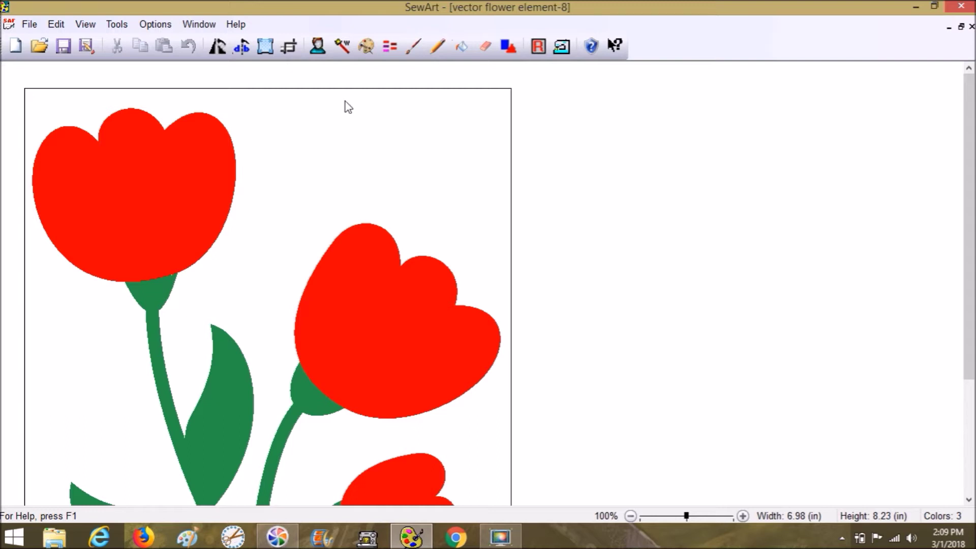
# - Apply color reduction to the flower image with the number of colors kept at 3
pyautogui.click(366, 47)
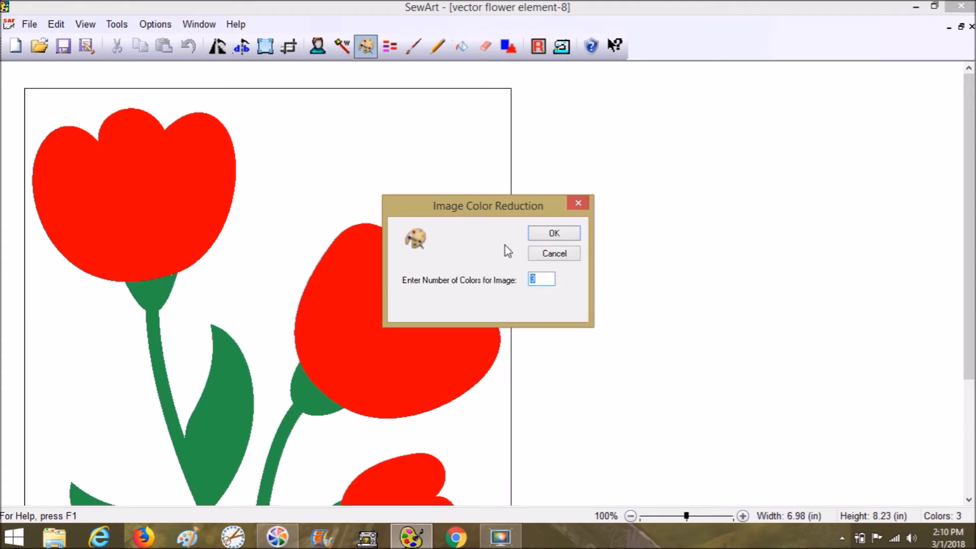
pyautogui.click(546, 237)
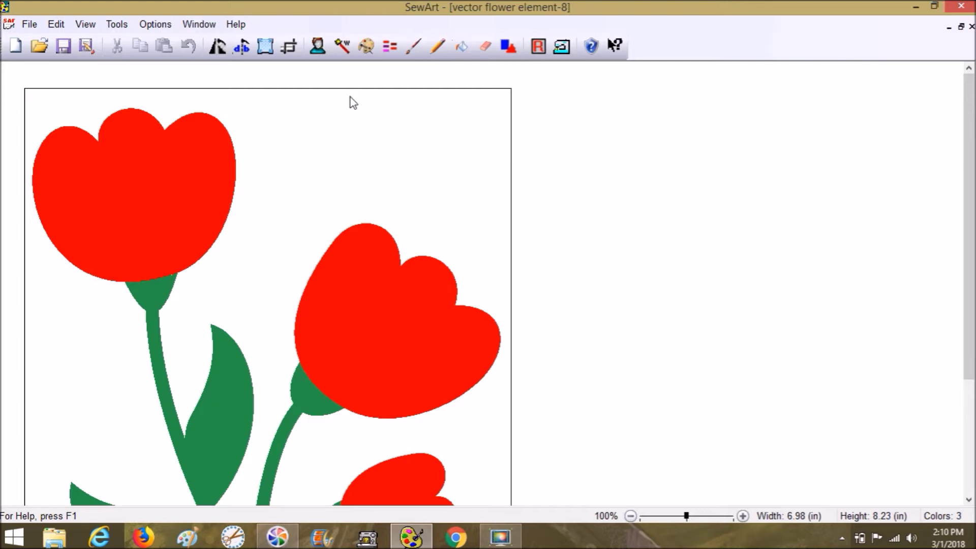
pyautogui.moveTo(966, 168); pyautogui.dragTo(973, 220)
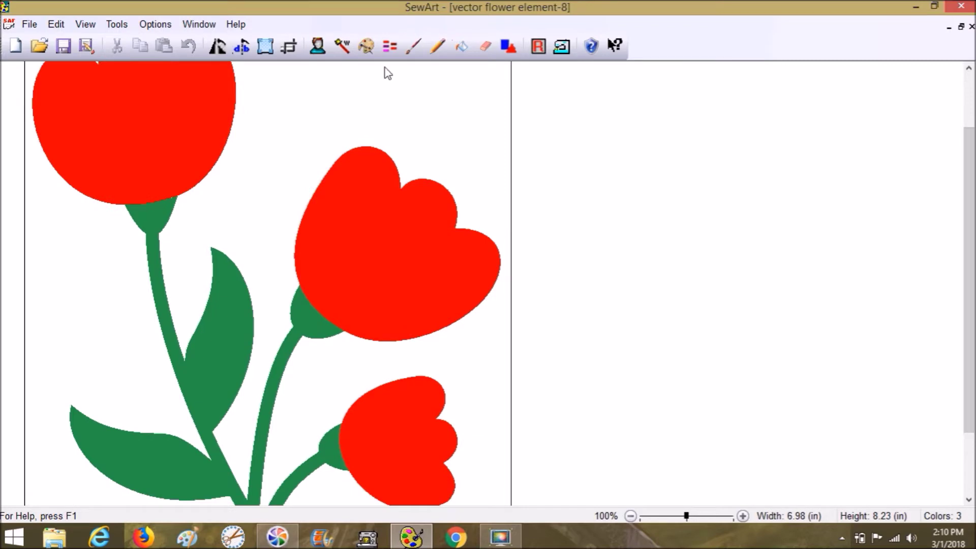
pyautogui.click(366, 46)
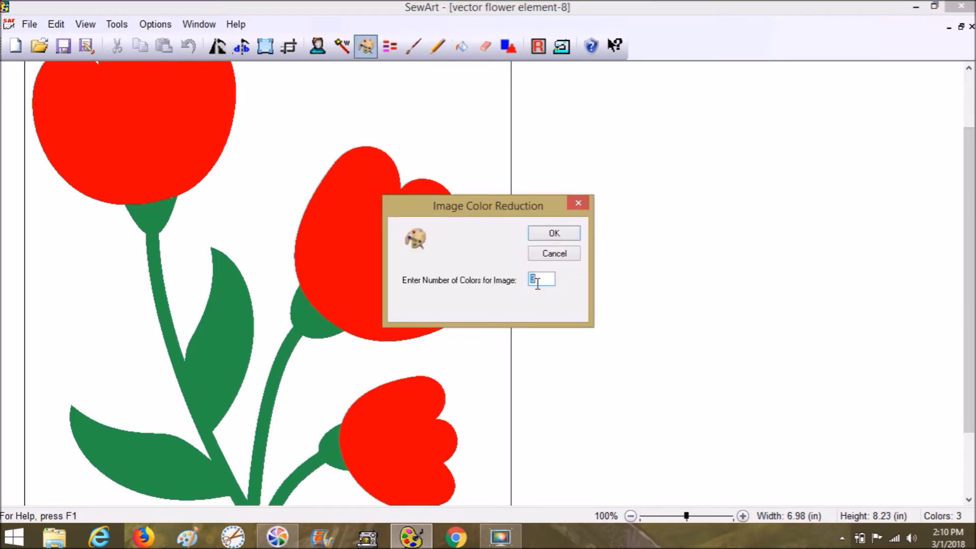
pyautogui.click(559, 238)
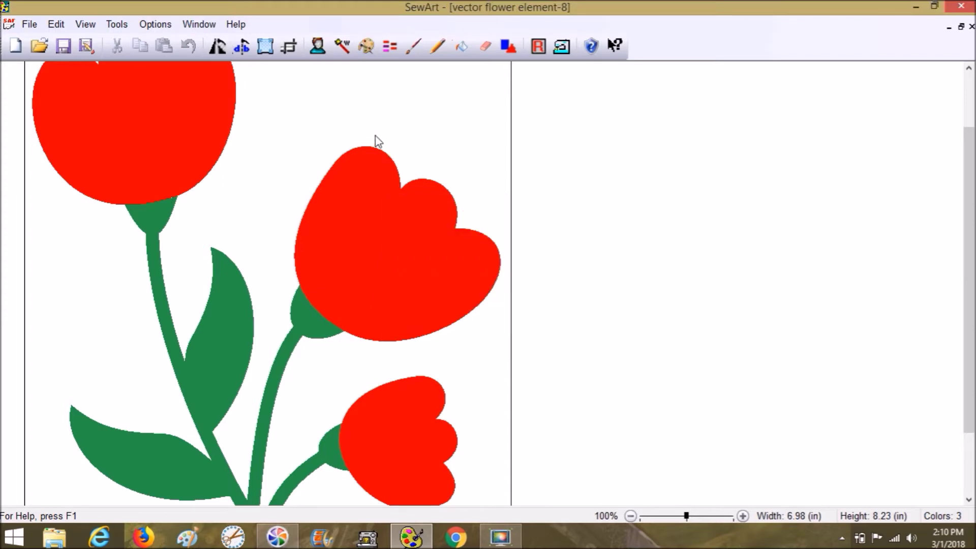
# - Bucket-fill the green stems and leaves with the dark green palette color (R 0, G 128, B 0)
pyautogui.click(462, 47)
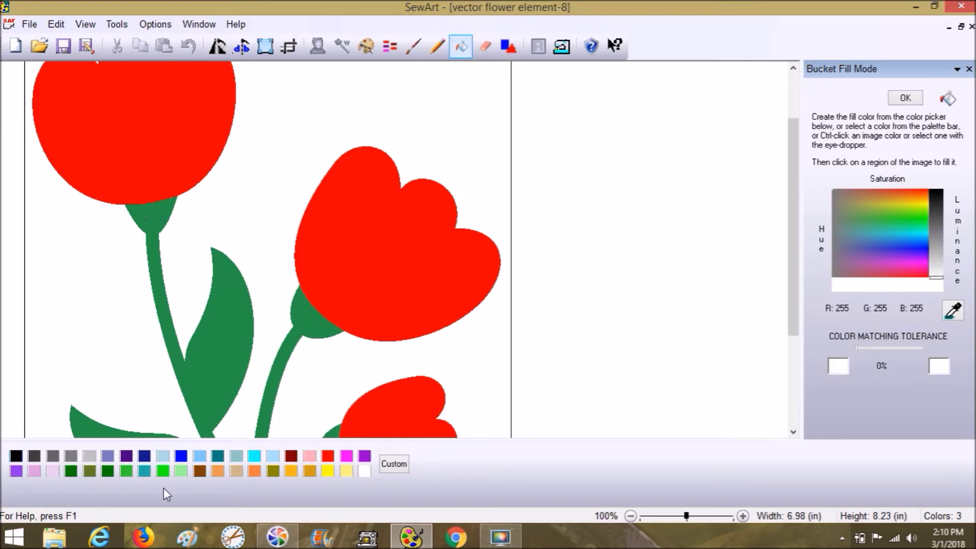
pyautogui.click(108, 473)
pyautogui.click(218, 344)
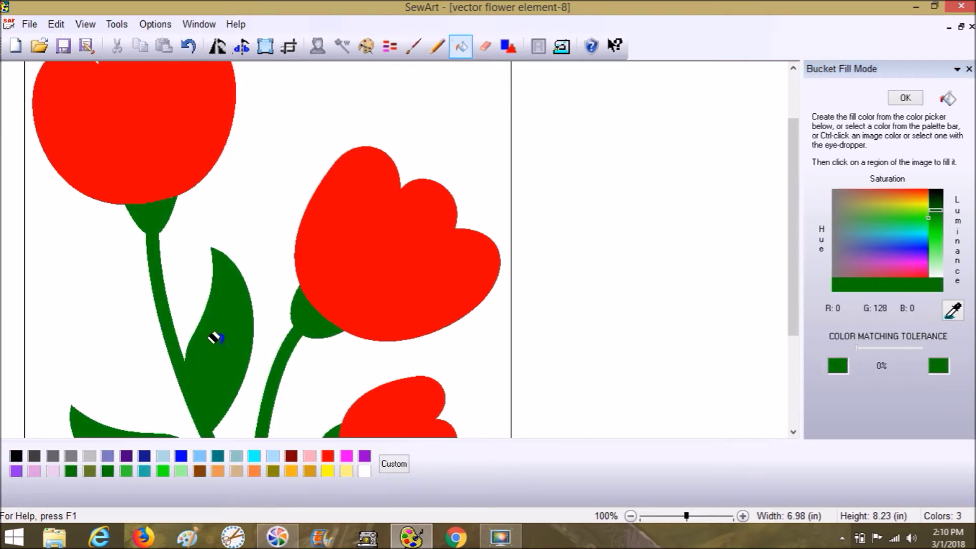
# - Fill the stray white pixel between the upper-left flower and its green base with the same dark green
pyautogui.click(734, 517)
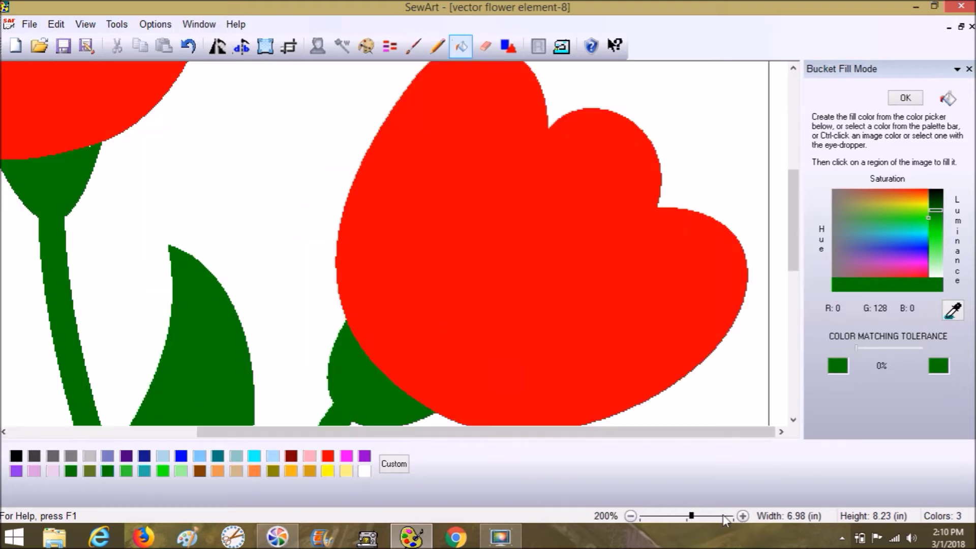
pyautogui.click(727, 517)
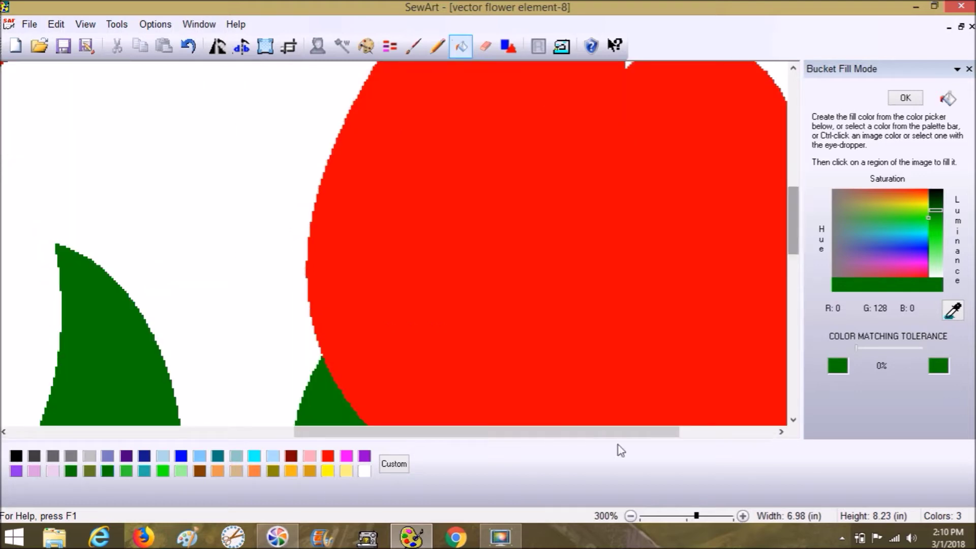
pyautogui.moveTo(327, 432); pyautogui.dragTo(62, 426)
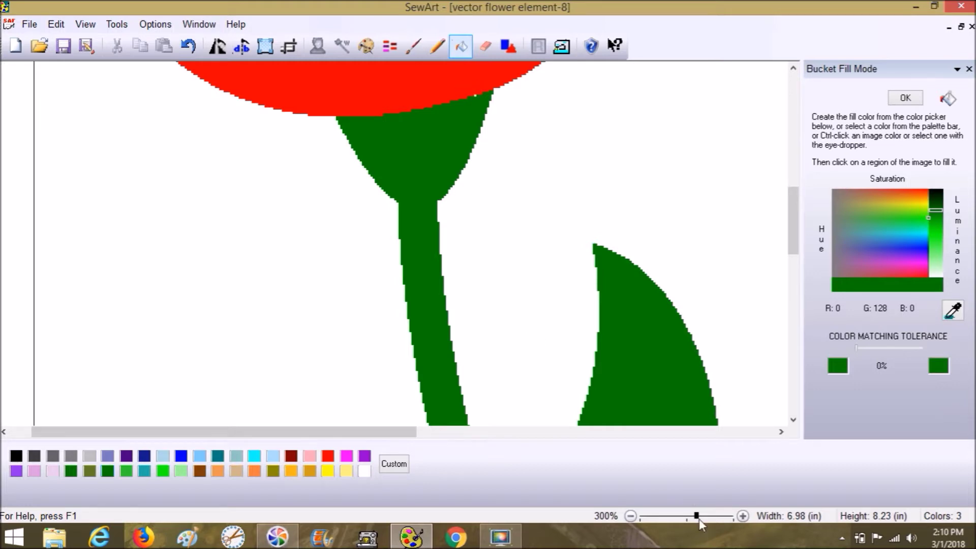
pyautogui.click(717, 517)
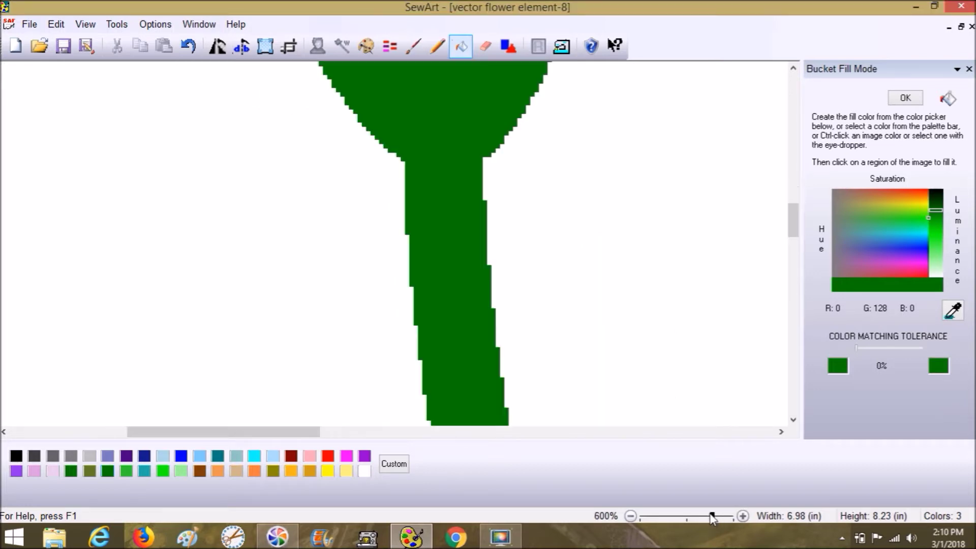
pyautogui.moveTo(797, 237); pyautogui.dragTo(798, 203)
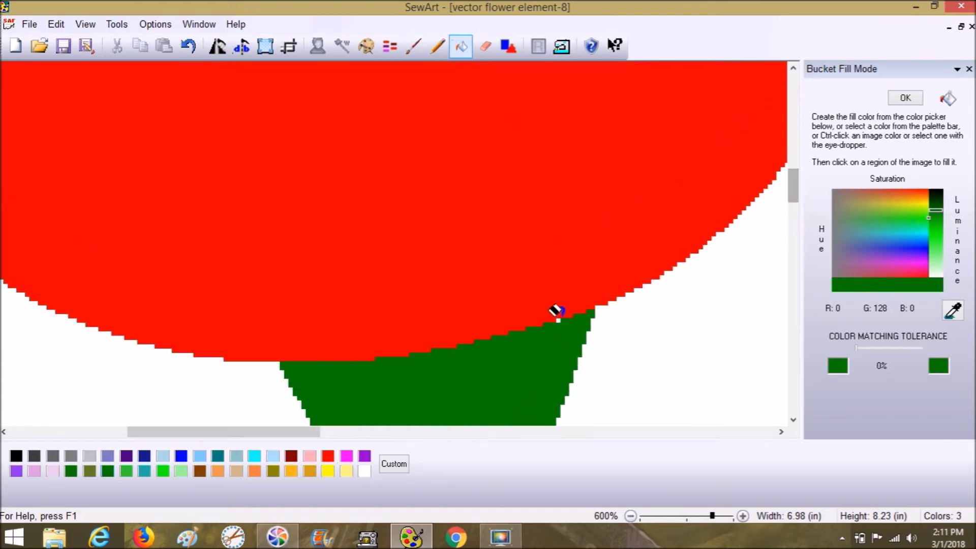
pyautogui.click(558, 320)
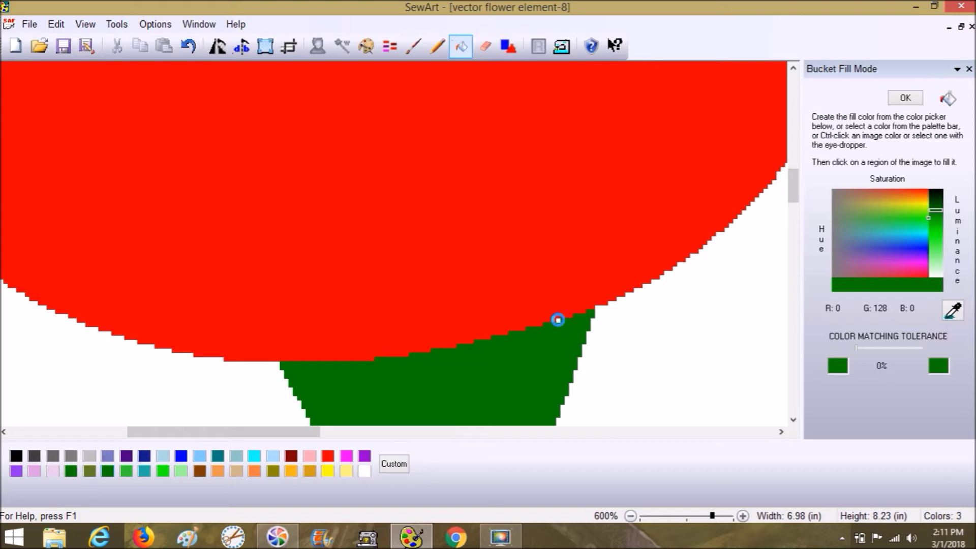
pyautogui.click(558, 319)
pyautogui.moveTo(712, 517); pyautogui.dragTo(732, 516)
pyautogui.click(669, 362)
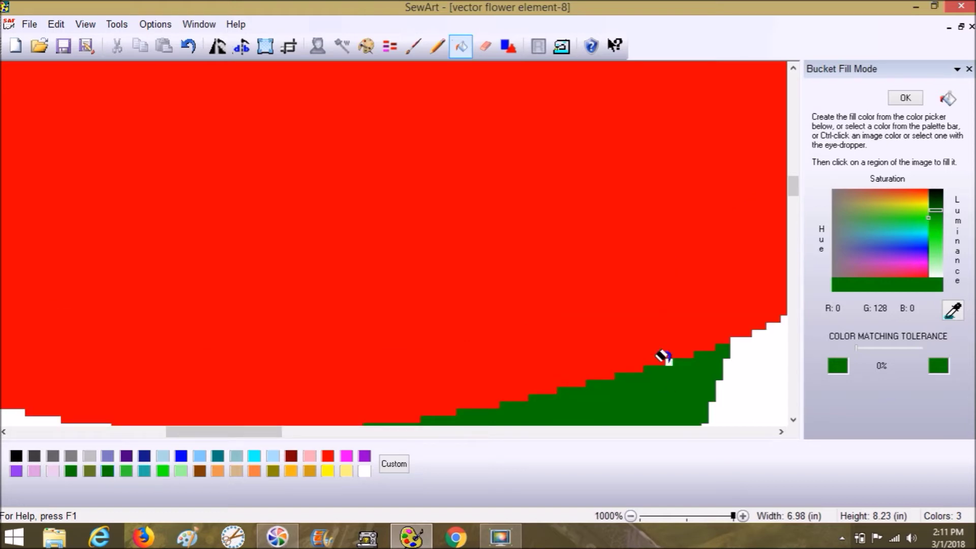
pyautogui.click(668, 358)
pyautogui.click(666, 356)
# - Bucket-fill all three flower heads with the red palette color (R 255, G 0, B 0) and exit fill mode
pyautogui.click(695, 518)
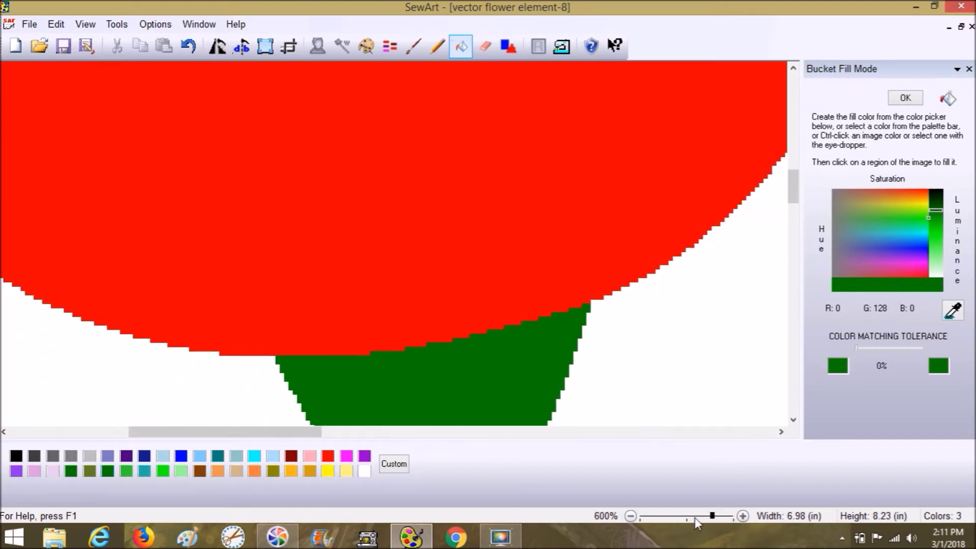
pyautogui.moveTo(696, 517); pyautogui.dragTo(661, 517)
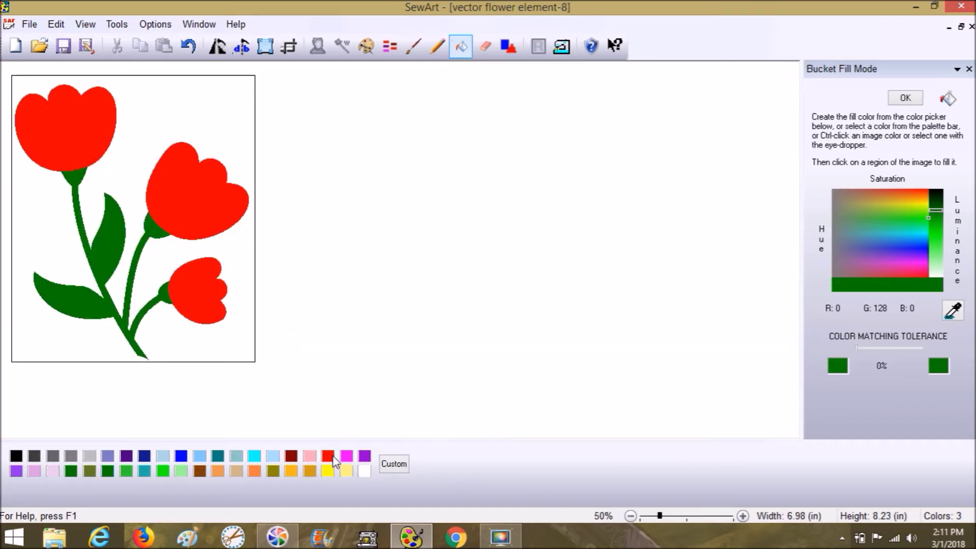
pyautogui.click(328, 455)
pyautogui.click(176, 189)
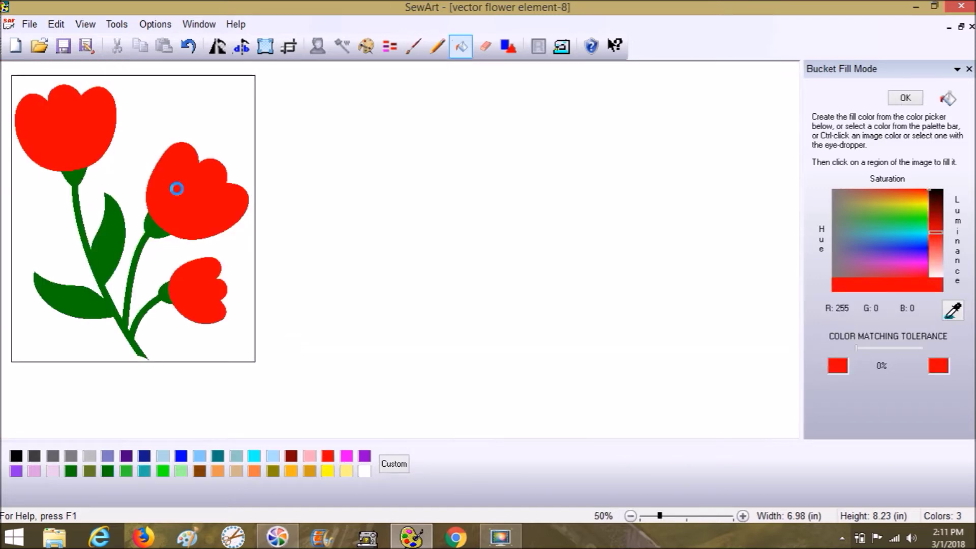
pyautogui.click(75, 128)
pyautogui.click(189, 287)
pyautogui.click(459, 47)
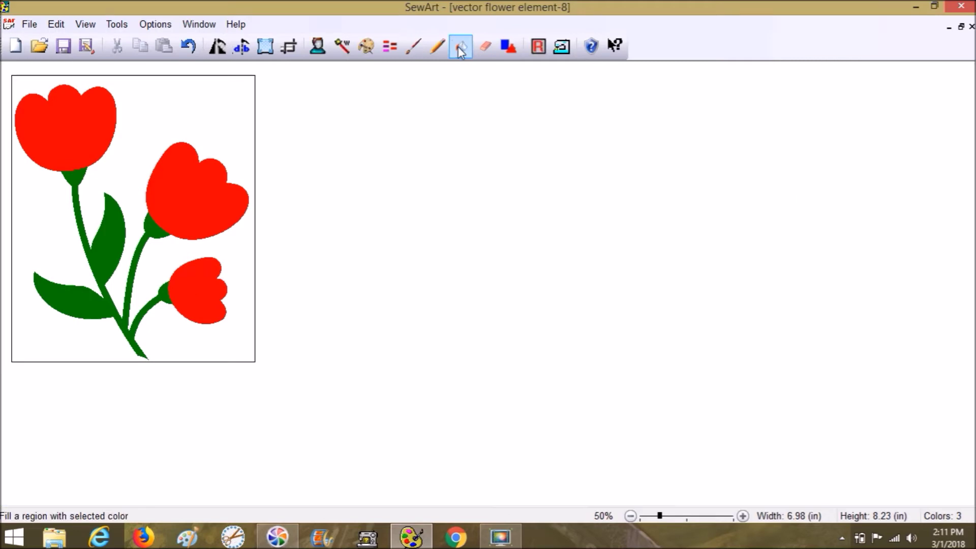
# - Resize the image to a height of 3.9 in with the aspect ratio locked
pyautogui.click(274, 49)
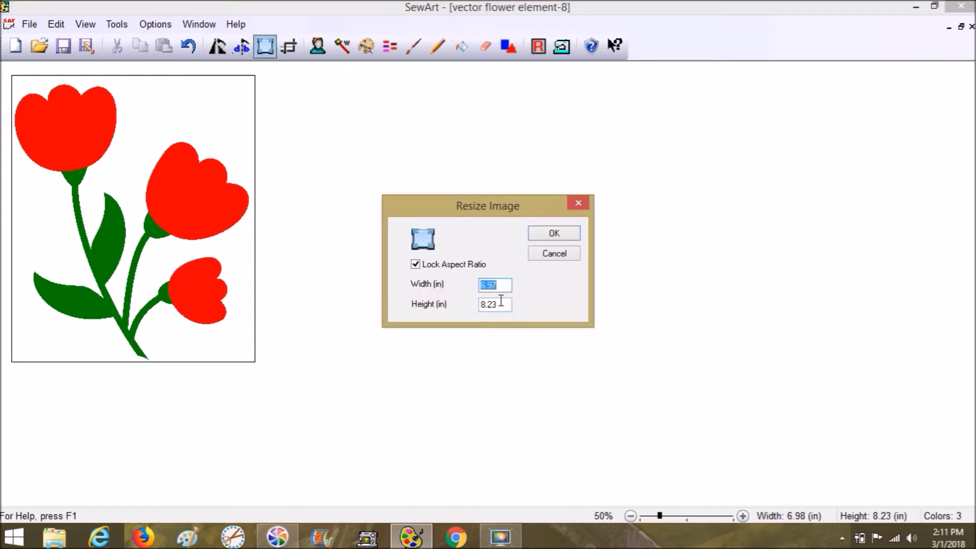
pyautogui.moveTo(501, 301); pyautogui.dragTo(470, 273)
pyautogui.write('3.9')
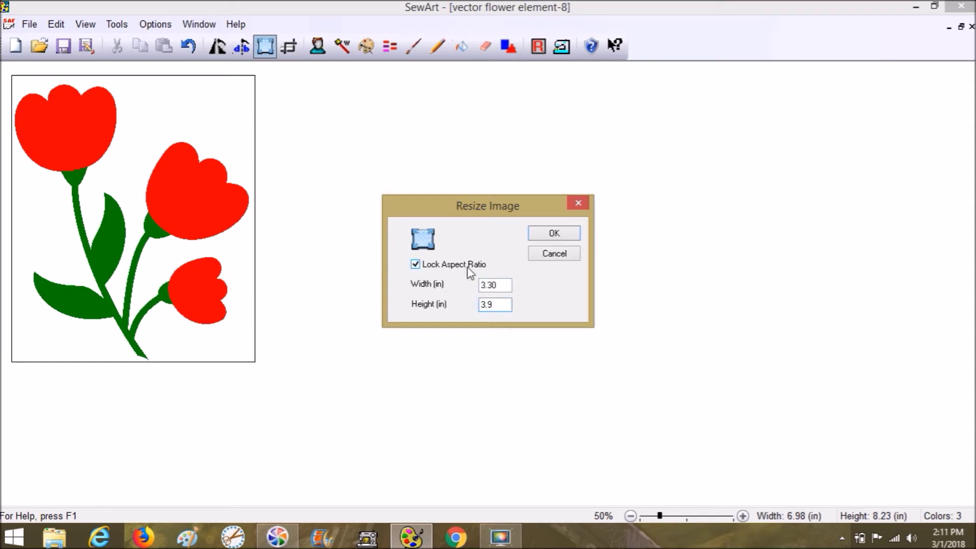
pyautogui.click(578, 234)
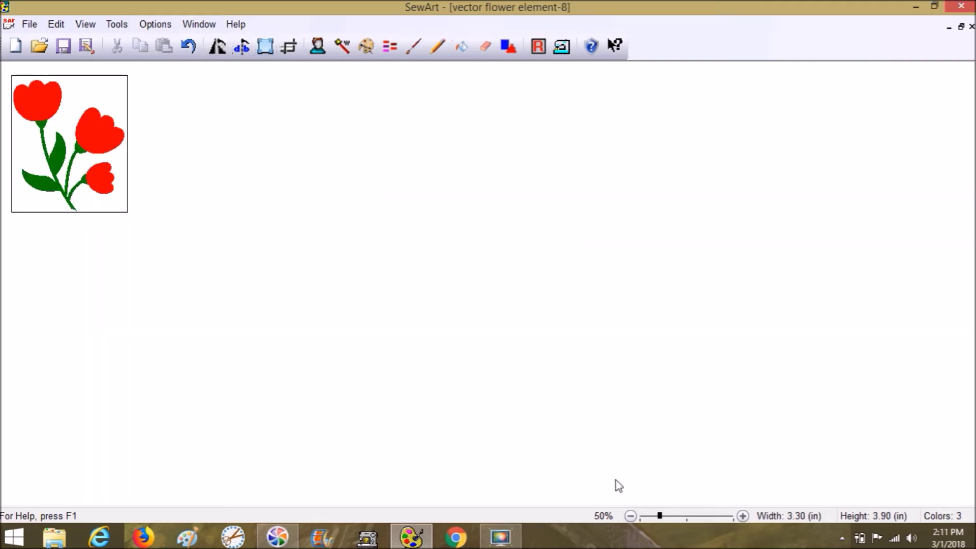
# - Enter stitch mode for the resized image without reloading the previously saved stitch list
pyautogui.click(686, 517)
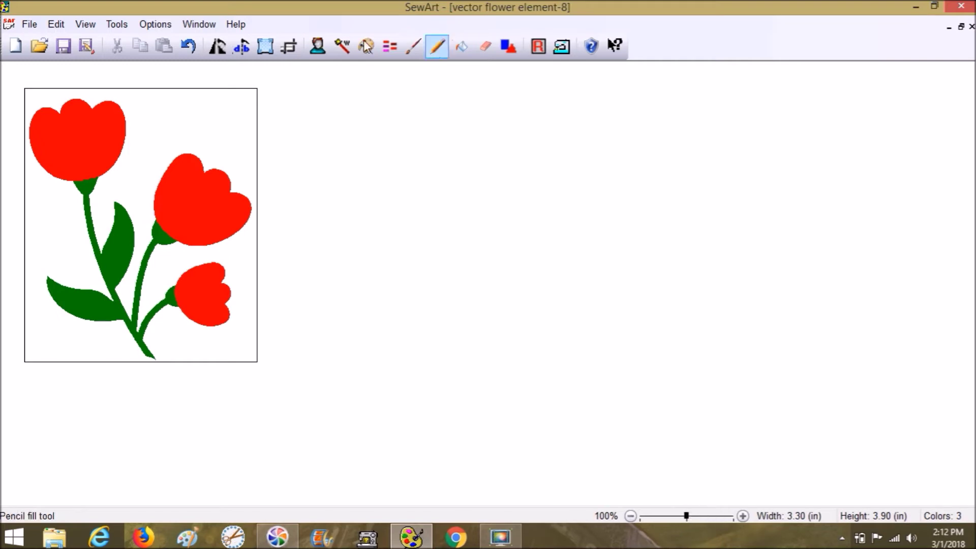
pyautogui.click(715, 518)
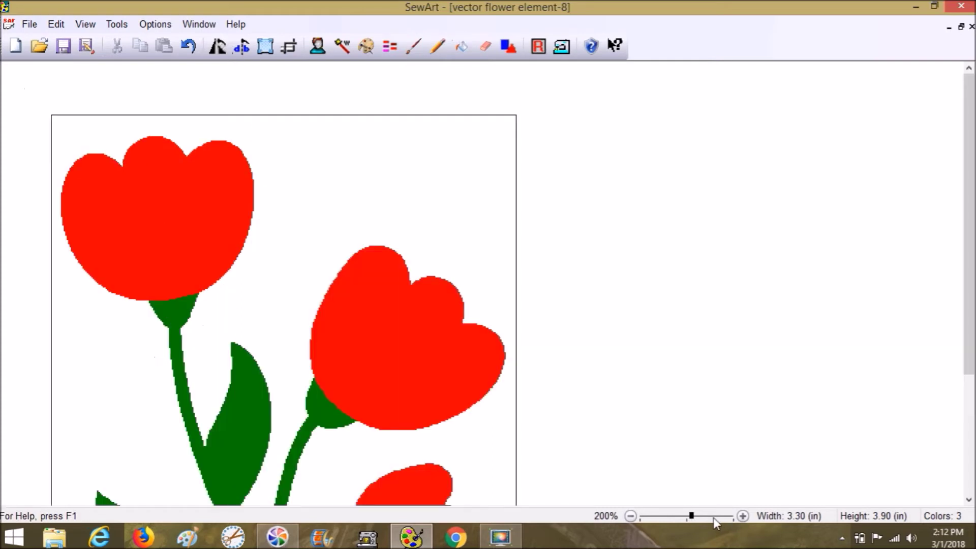
pyautogui.moveTo(971, 150)
pyautogui.mouseDown()
pyautogui.moveTo(971, 270)
pyautogui.moveTo(971, 150)
pyautogui.mouseUp()
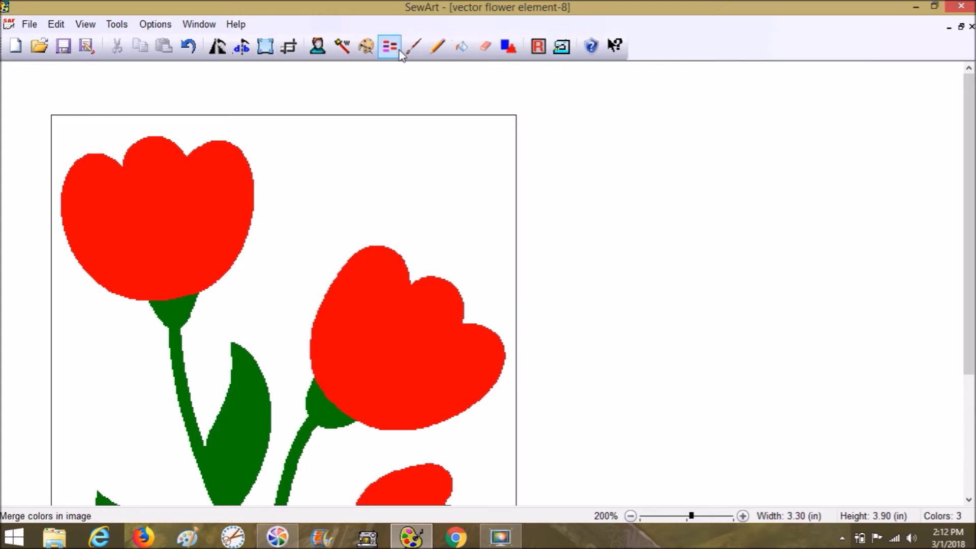
pyautogui.click(567, 46)
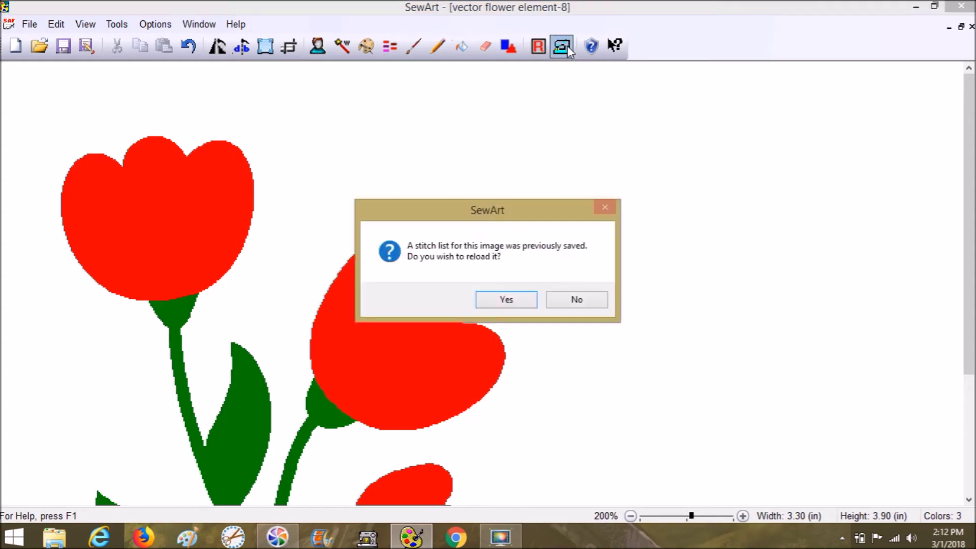
pyautogui.click(568, 301)
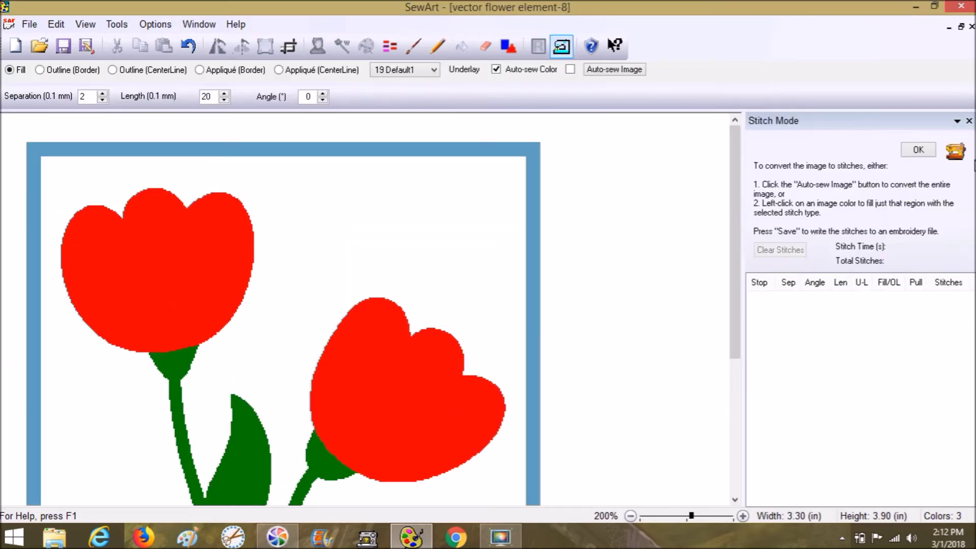
# - Convert the green stems and leaves to fill stitches with pattern 19 Default1, separation 2, length 20 and angle 0
pyautogui.moveTo(733, 211); pyautogui.dragTo(747, 328)
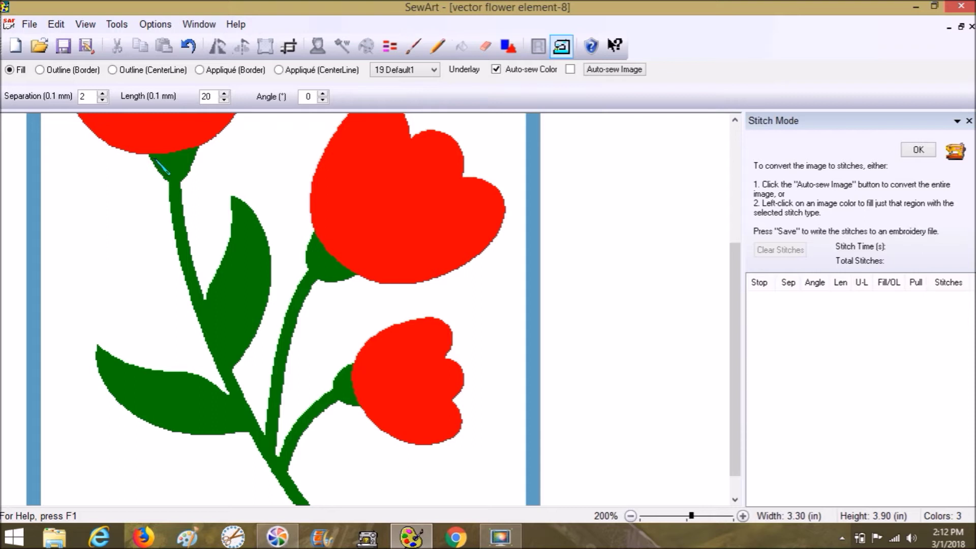
pyautogui.click(157, 159)
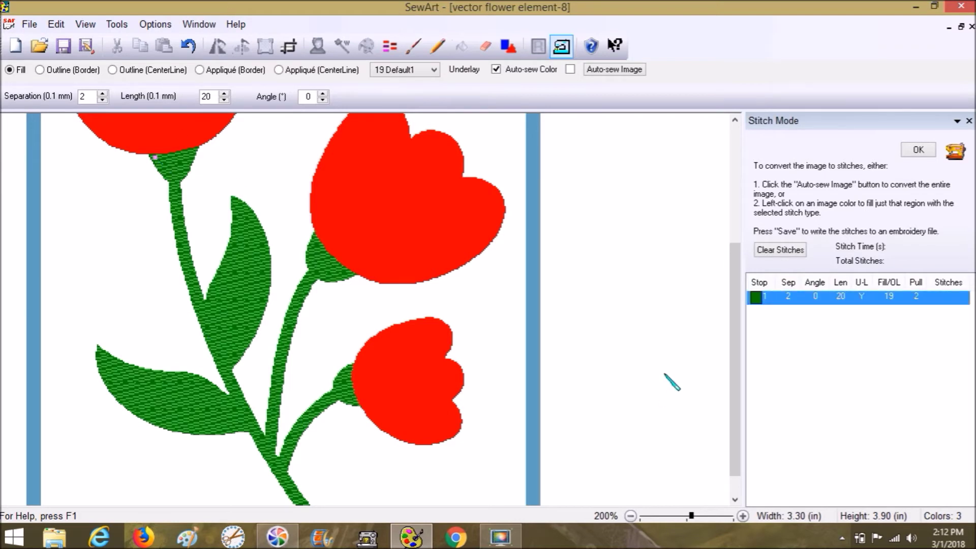
pyautogui.scroll(-1, 737, 396)
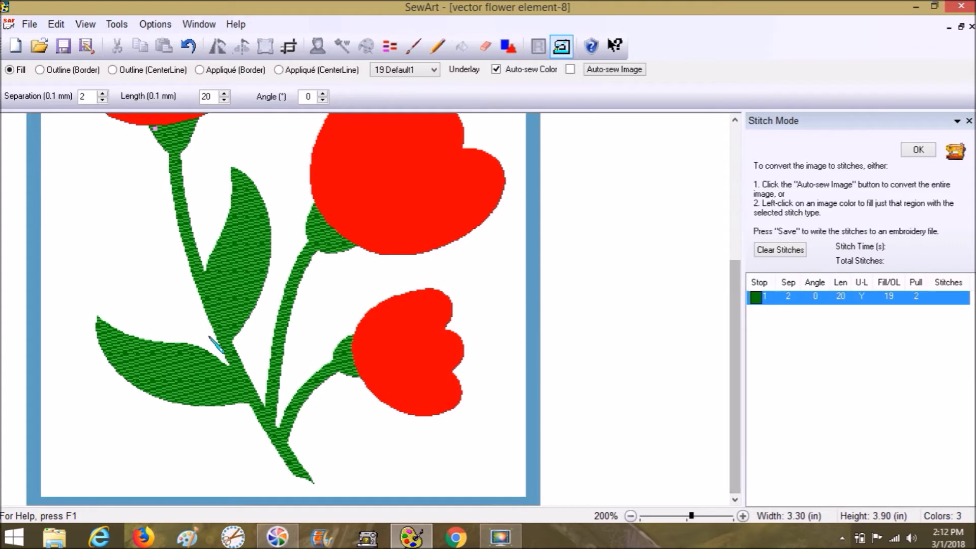
# - Apply an appliqué border to the upper-left red flower with pattern 5 Satin, height 25 and length 2
pyautogui.moveTo(741, 345); pyautogui.dragTo(738, 246)
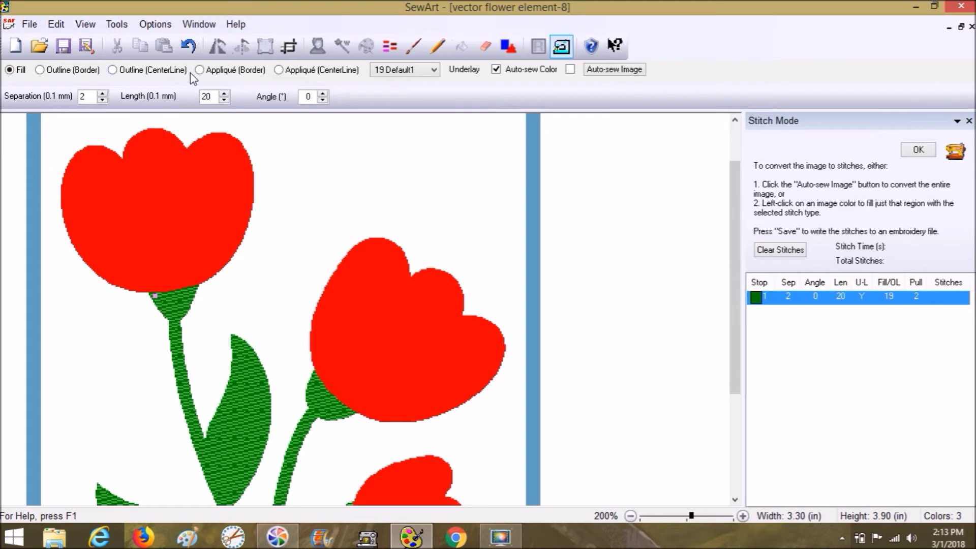
pyautogui.click(235, 73)
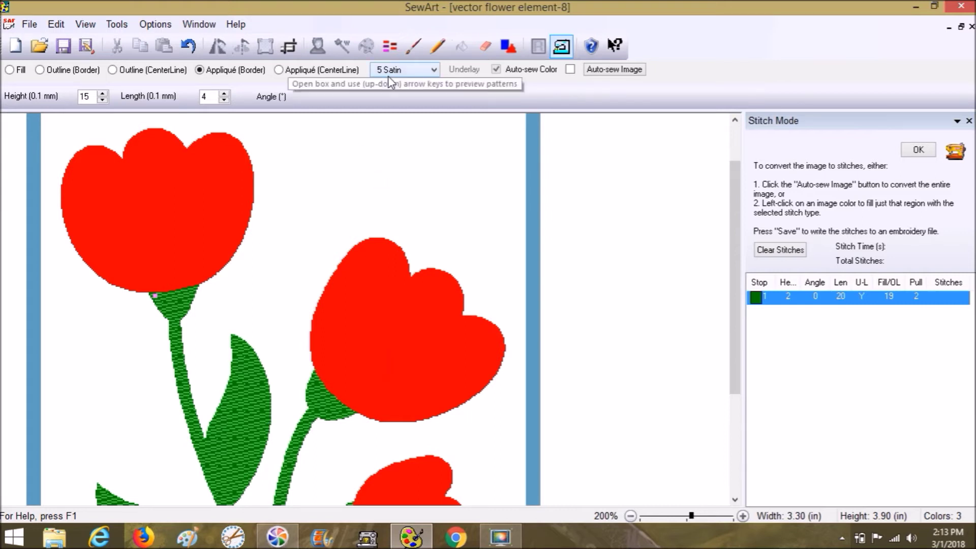
pyautogui.moveTo(94, 98); pyautogui.dragTo(69, 96)
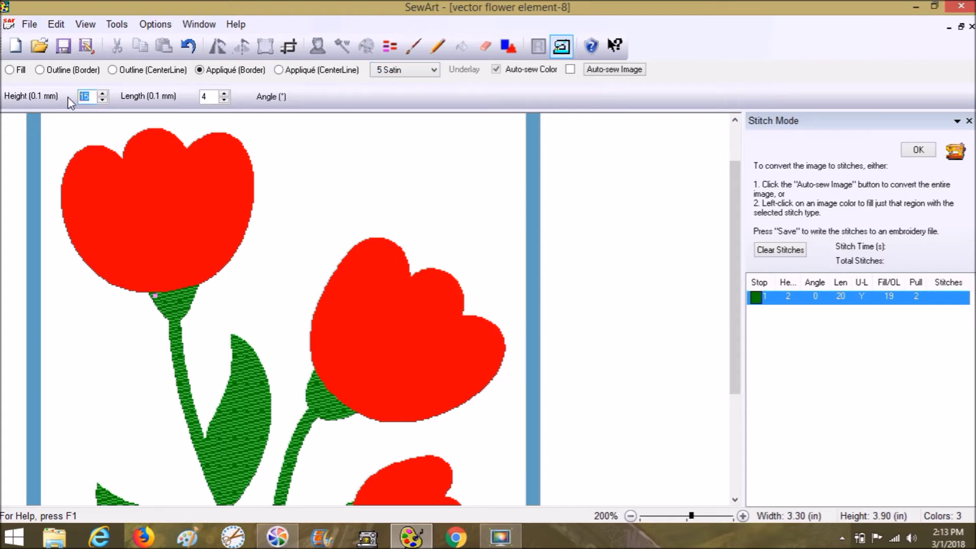
pyautogui.write('25')
pyautogui.doubleClick(211, 96)
pyautogui.write('2')
pyautogui.click(140, 289)
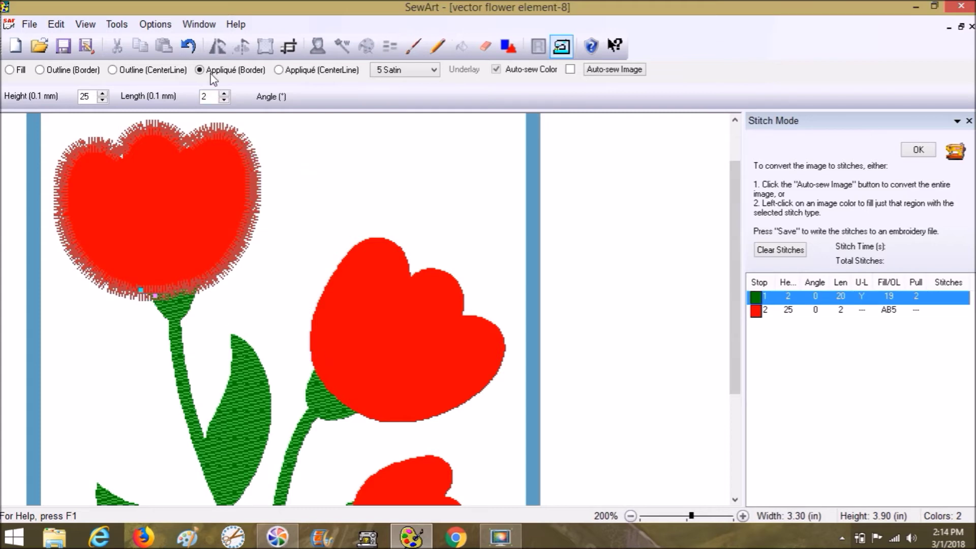
pyautogui.rightClick(758, 312)
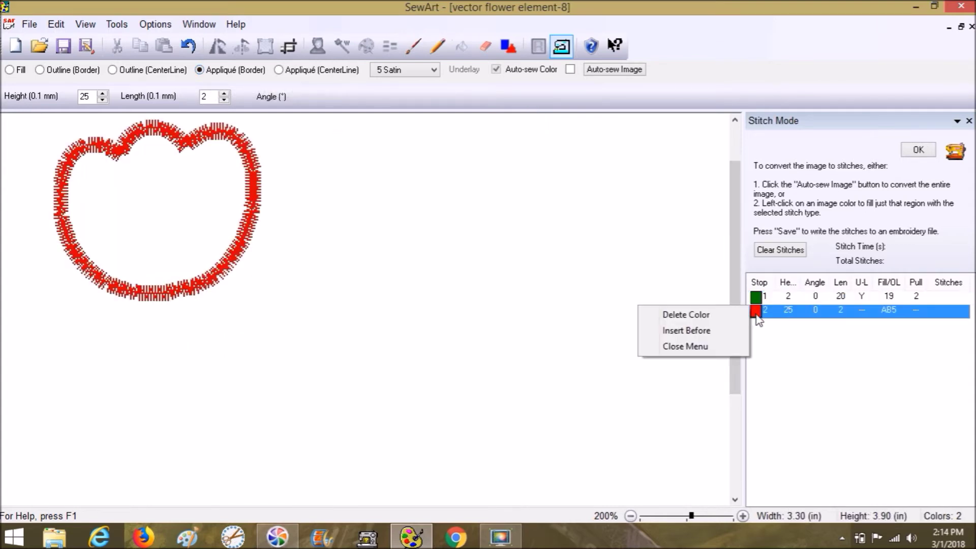
pyautogui.click(692, 348)
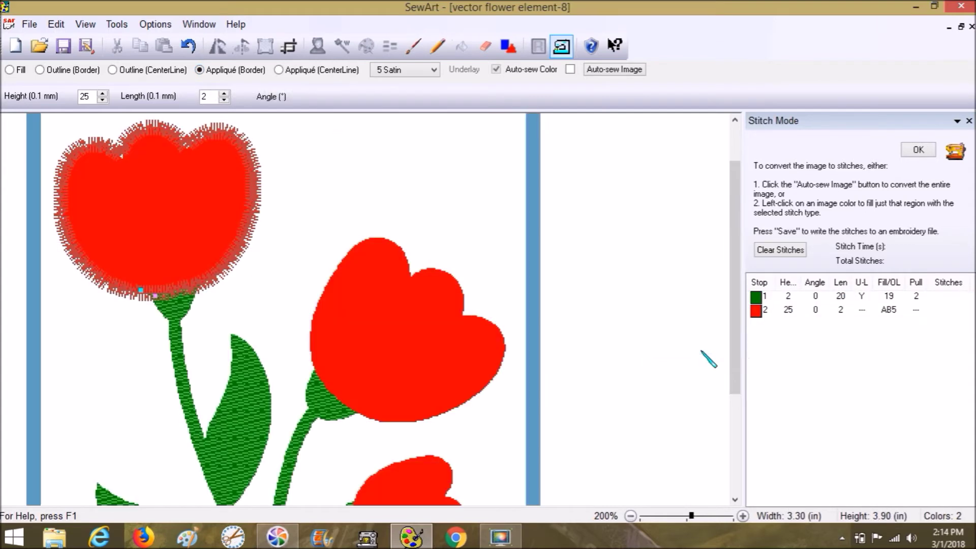
# - Add the same satin appliqué border to the middle flower and the small lower flower
pyautogui.click(330, 389)
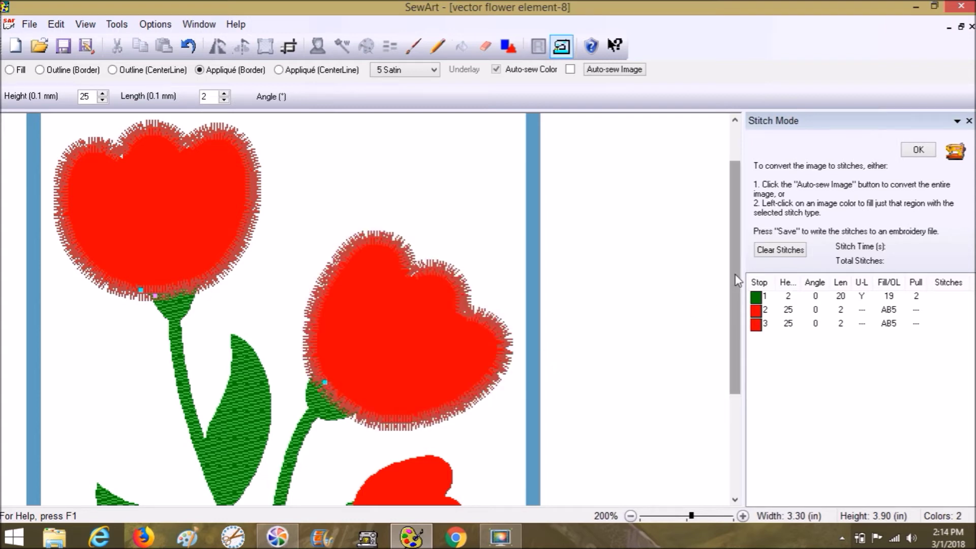
pyautogui.moveTo(735, 324); pyautogui.dragTo(726, 370)
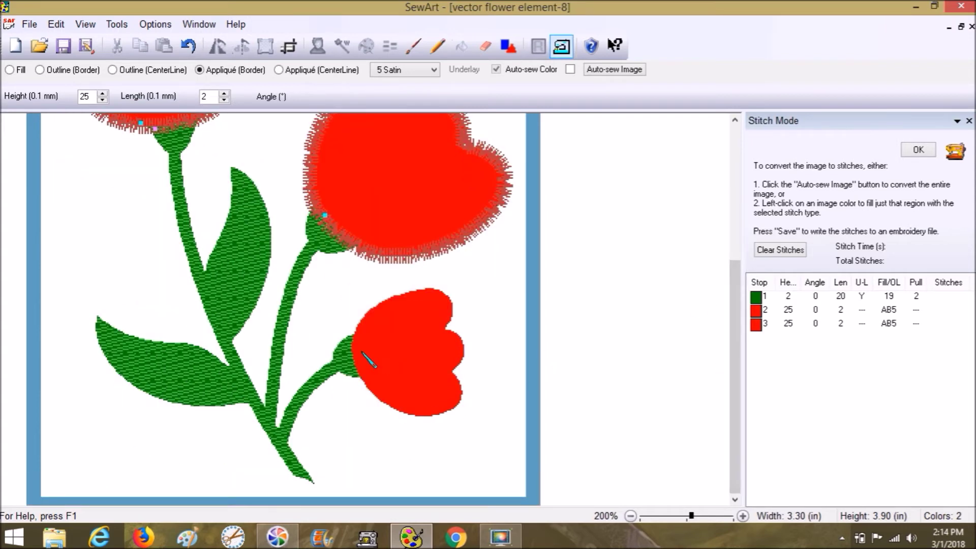
pyautogui.click(353, 350)
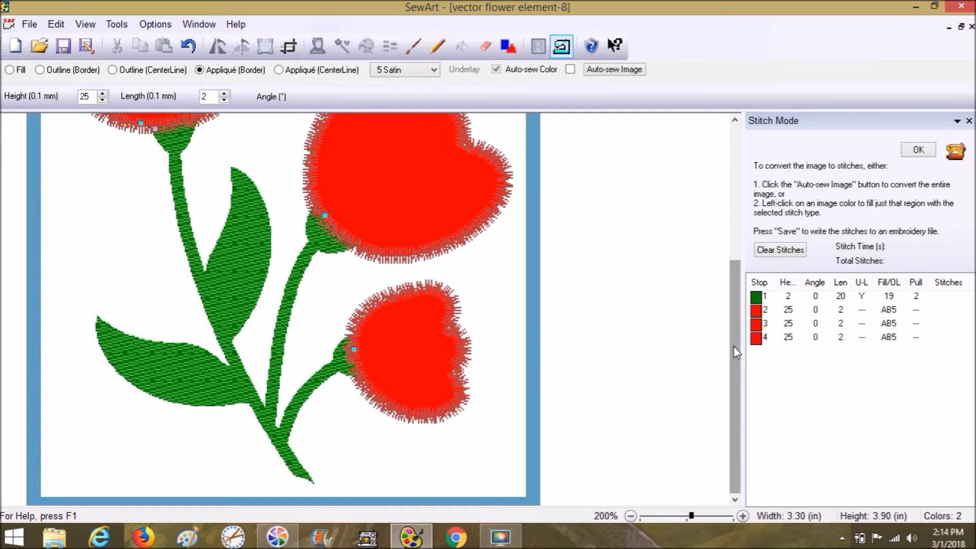
pyautogui.moveTo(733, 337); pyautogui.dragTo(732, 203)
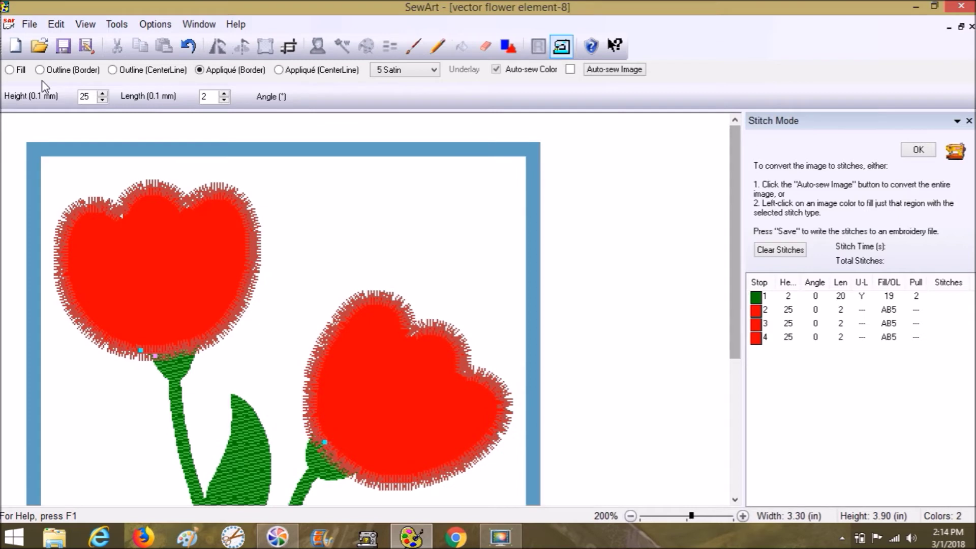
# - Start saving the design under a new name and skip the image file to reach the embroidery file save
pyautogui.click(29, 25)
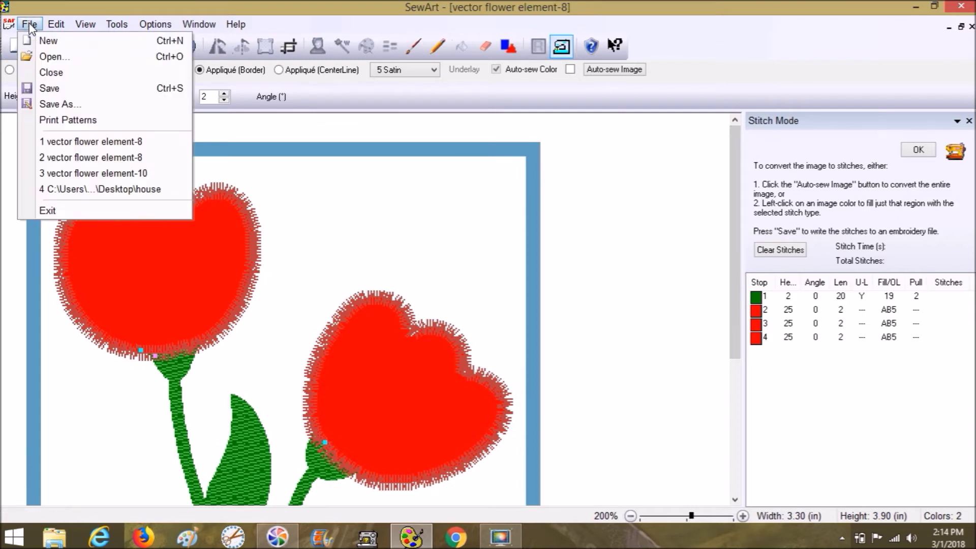
pyautogui.click(62, 110)
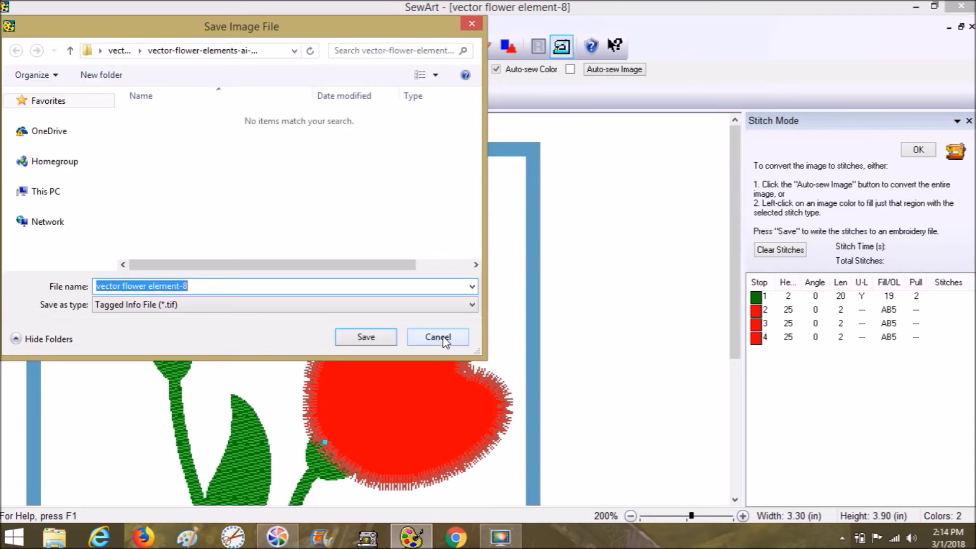
pyautogui.click(179, 305)
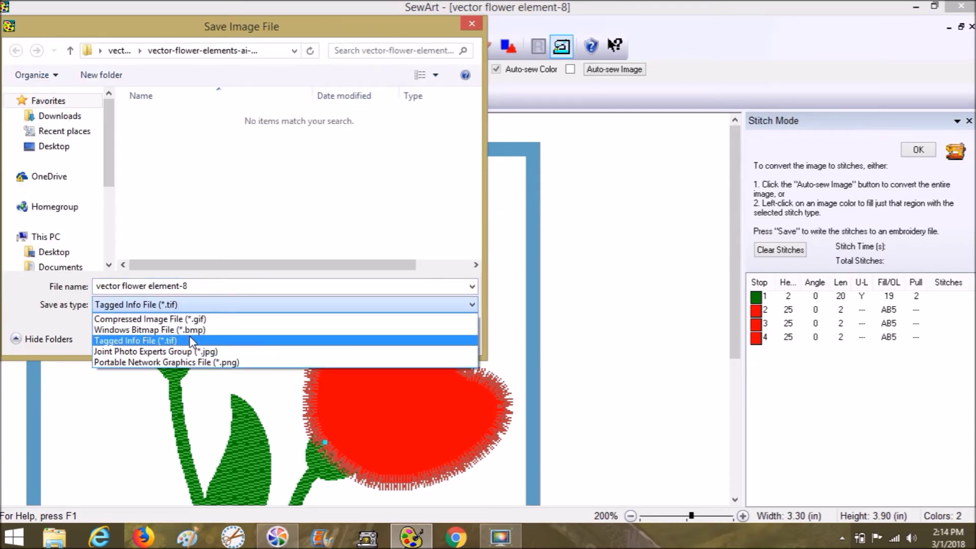
pyautogui.click(478, 282)
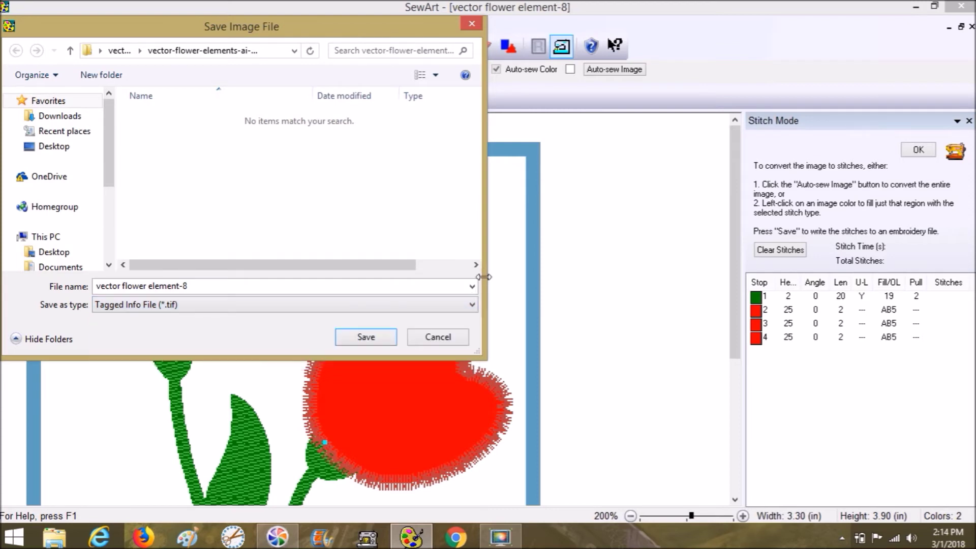
pyautogui.click(434, 340)
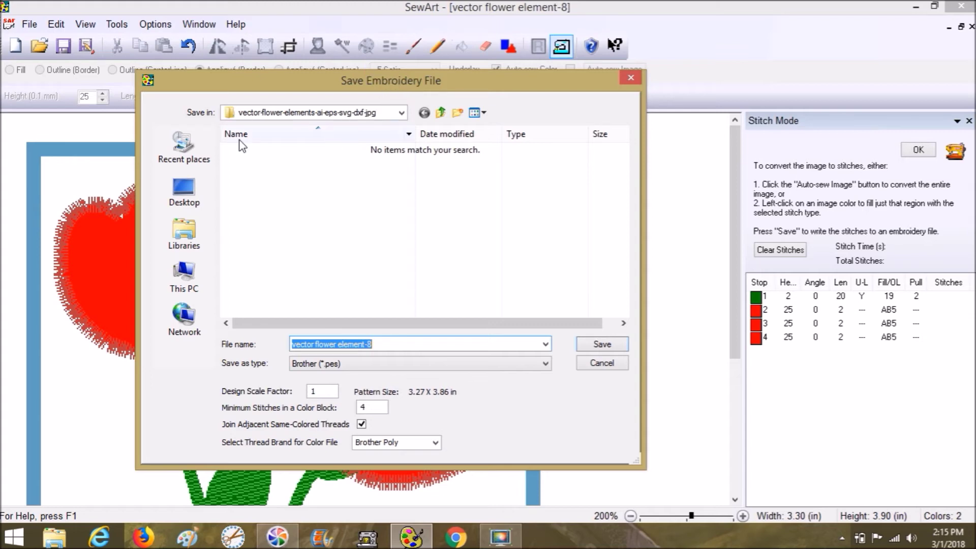
# - Save the embroidery to the Desktop as "Applique Flower and Filled Stem" in Brother (*.pes) format and dismiss the confirmation
pyautogui.click(195, 189)
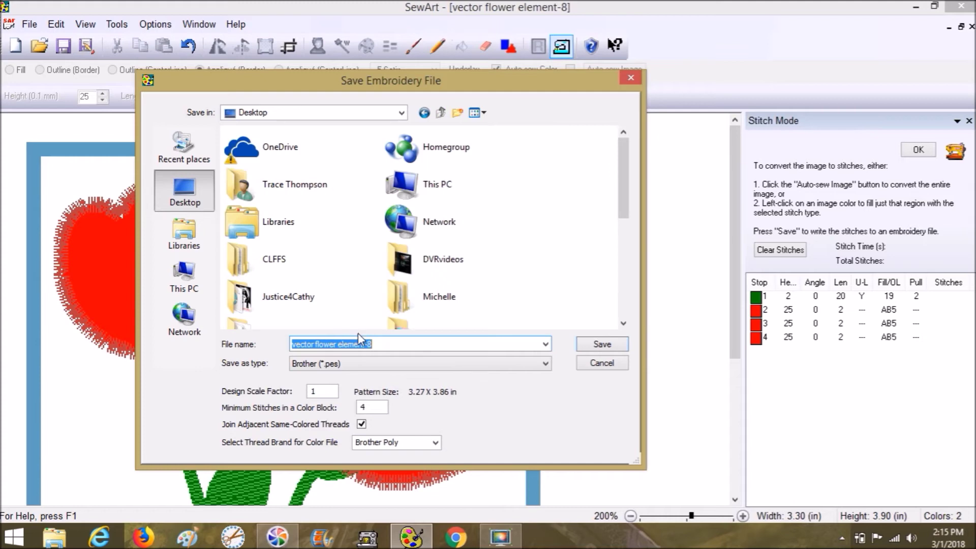
pyautogui.write('Appli')
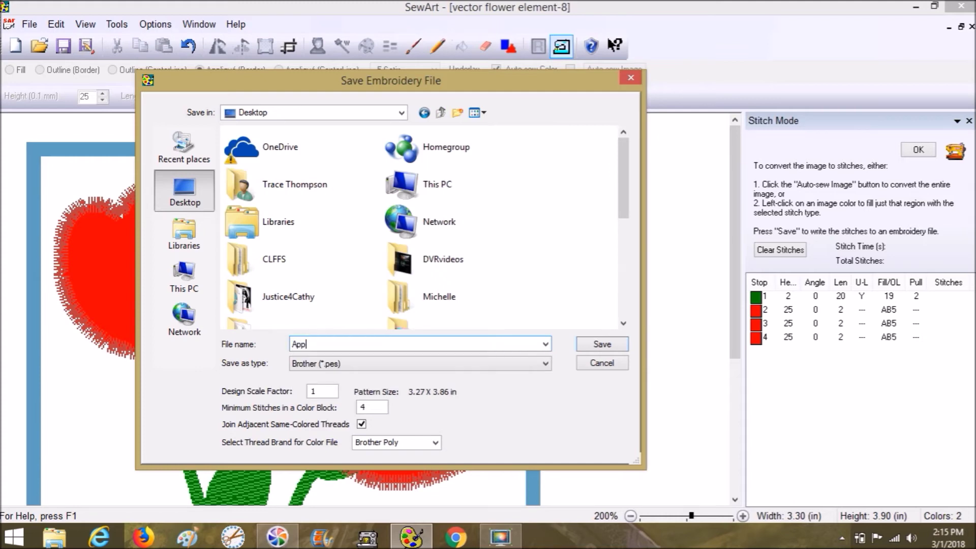
pyautogui.write('que Flower & Filled Stem')
pyautogui.click(356, 344)
pyautogui.press('BackSpace')
pyautogui.press('BackSpace')
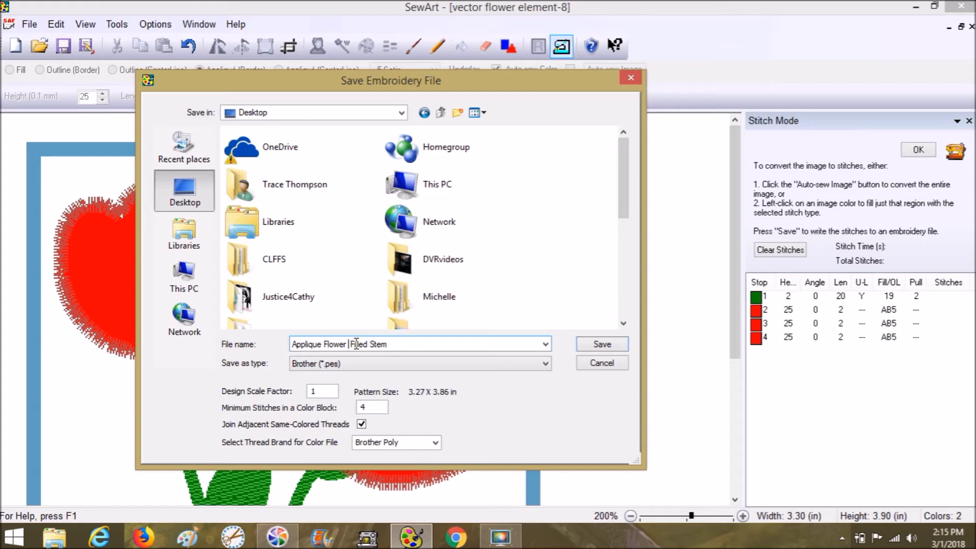
pyautogui.write('and')
pyautogui.click(608, 347)
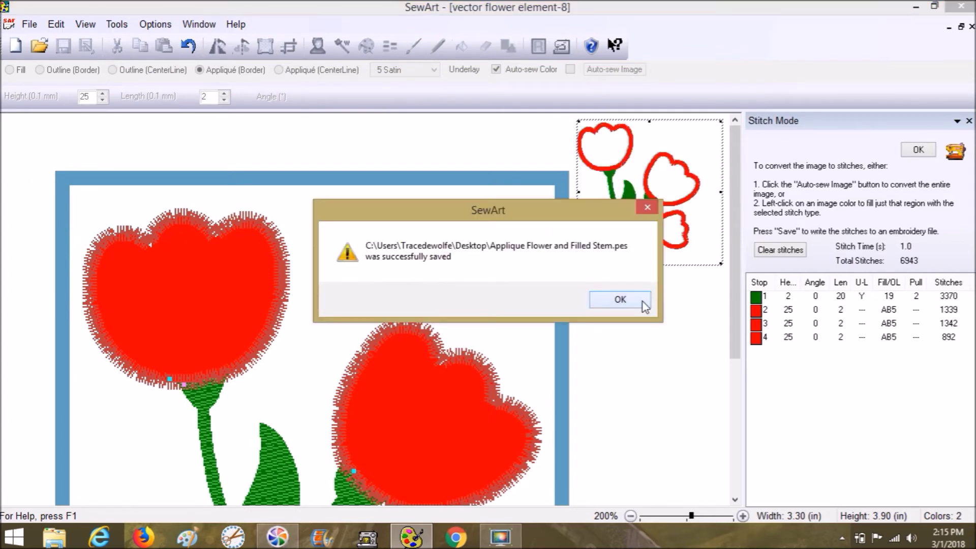
pyautogui.click(642, 301)
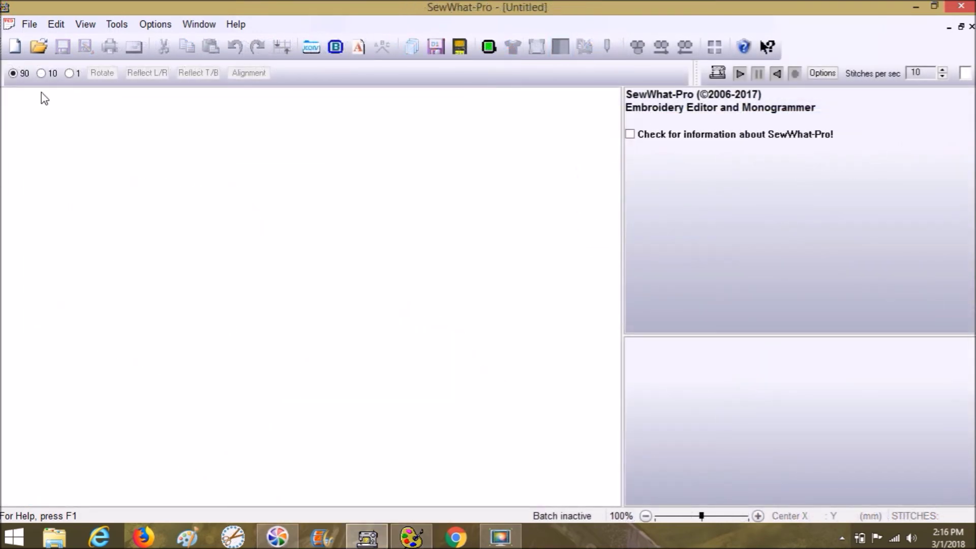
# - In SewWhat-Pro, open Applique Flower and Filled Stem.pes from the Desktop and inspect the stitched design up close
pyautogui.click(45, 51)
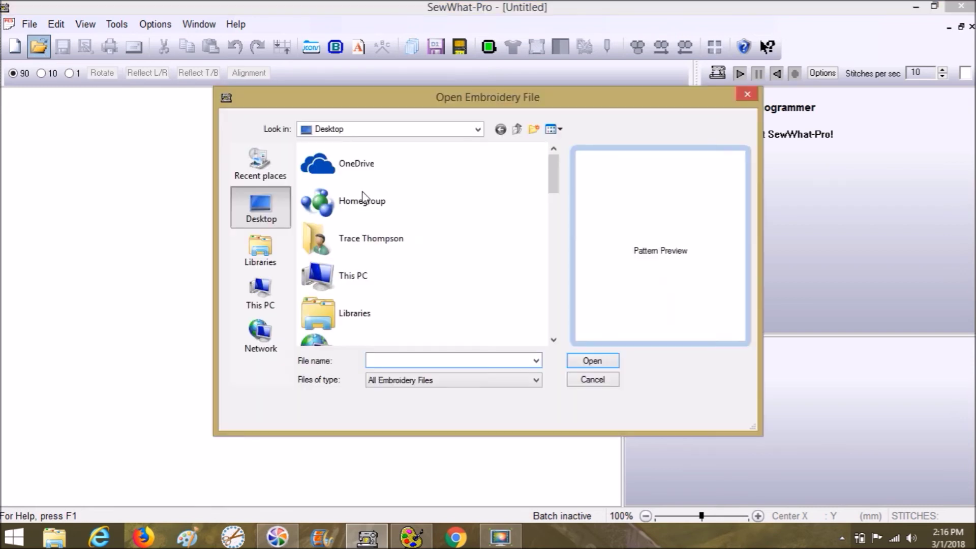
pyautogui.moveTo(553, 175); pyautogui.dragTo(565, 267)
pyautogui.scroll(-2, 562, 266)
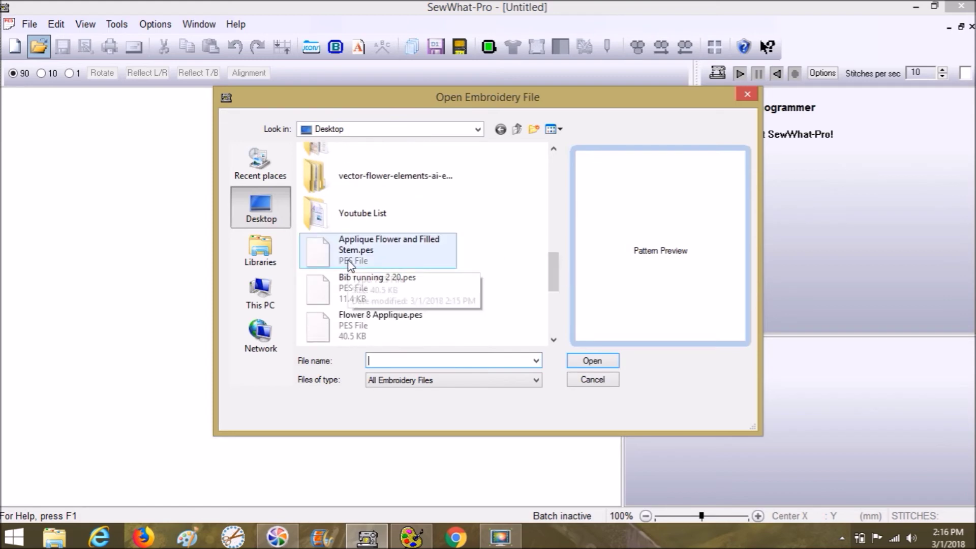
pyautogui.click(349, 262)
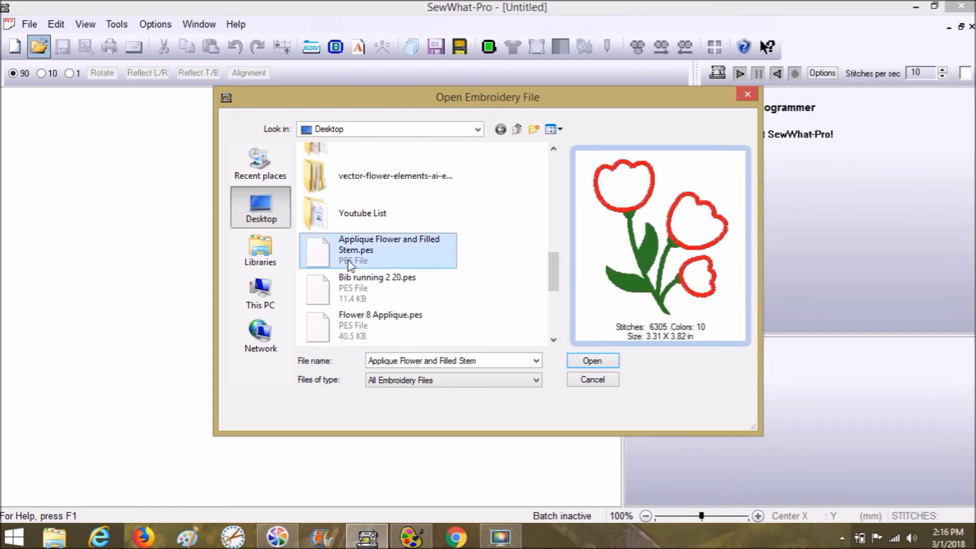
pyautogui.click(590, 364)
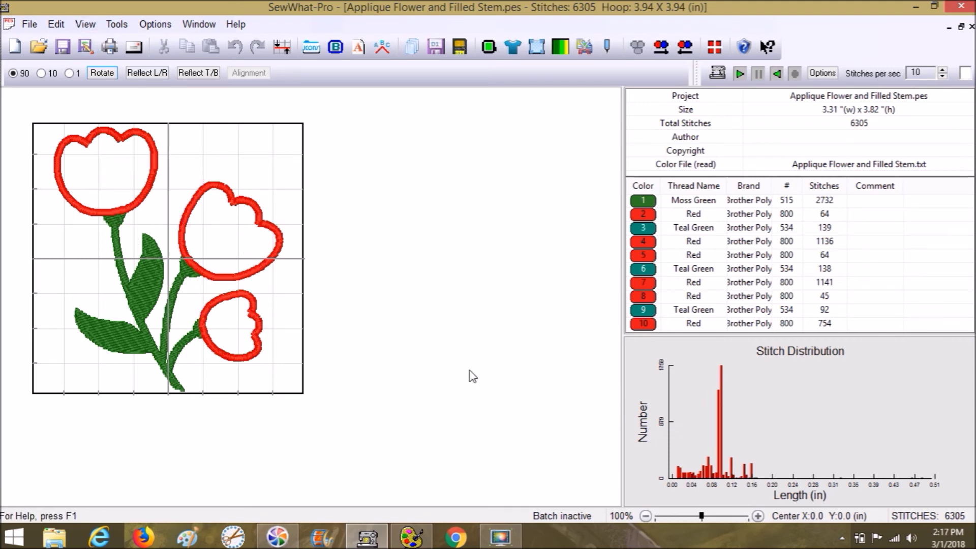
pyautogui.click(719, 516)
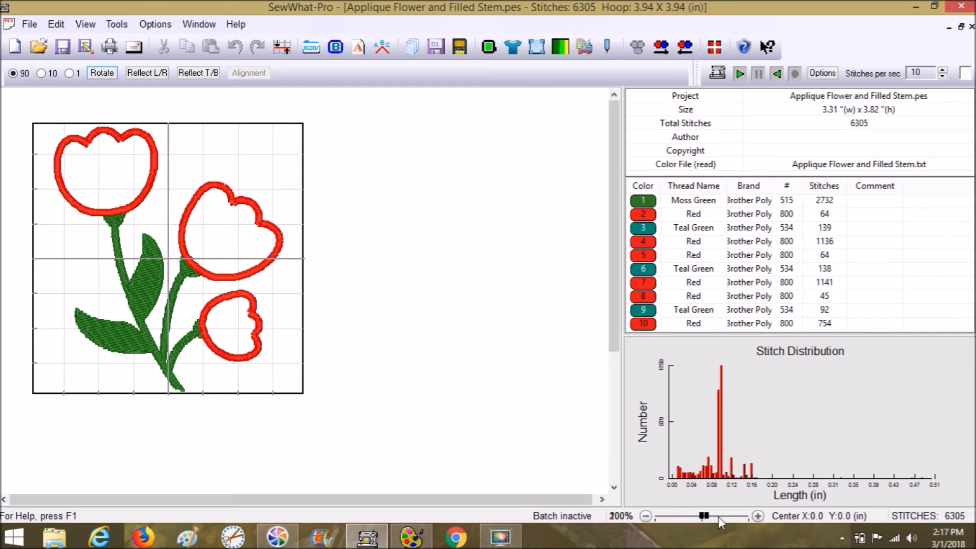
pyautogui.moveTo(617, 325); pyautogui.dragTo(616, 375)
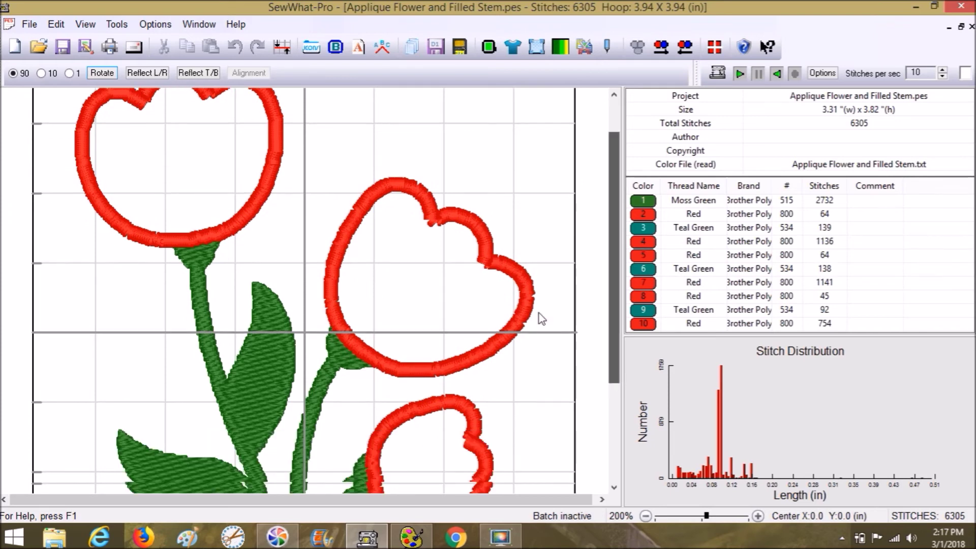